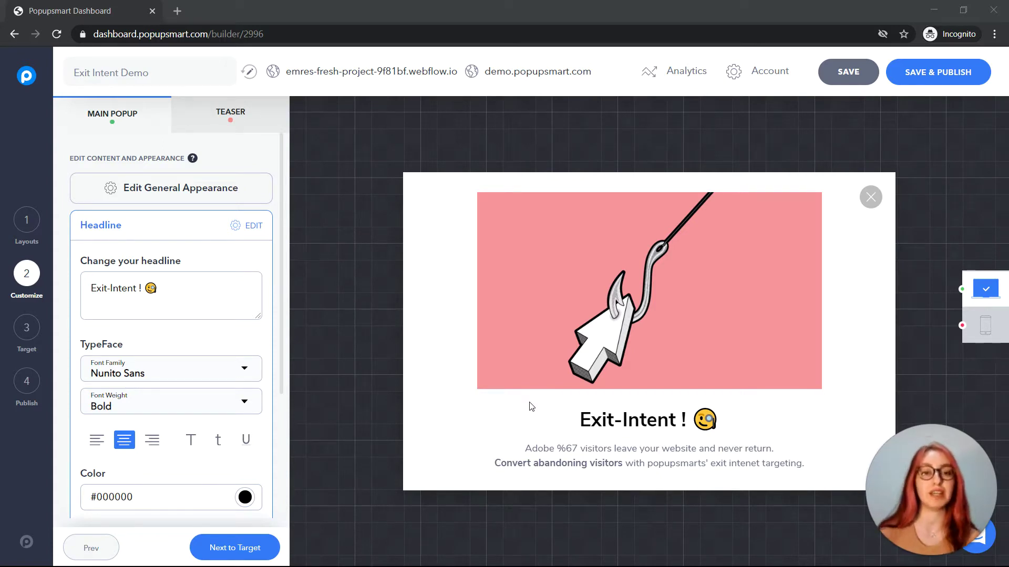
- Change the popup headline to read 'Exit-Intent Detected !' and proceed to targeting
left_click(26, 219)
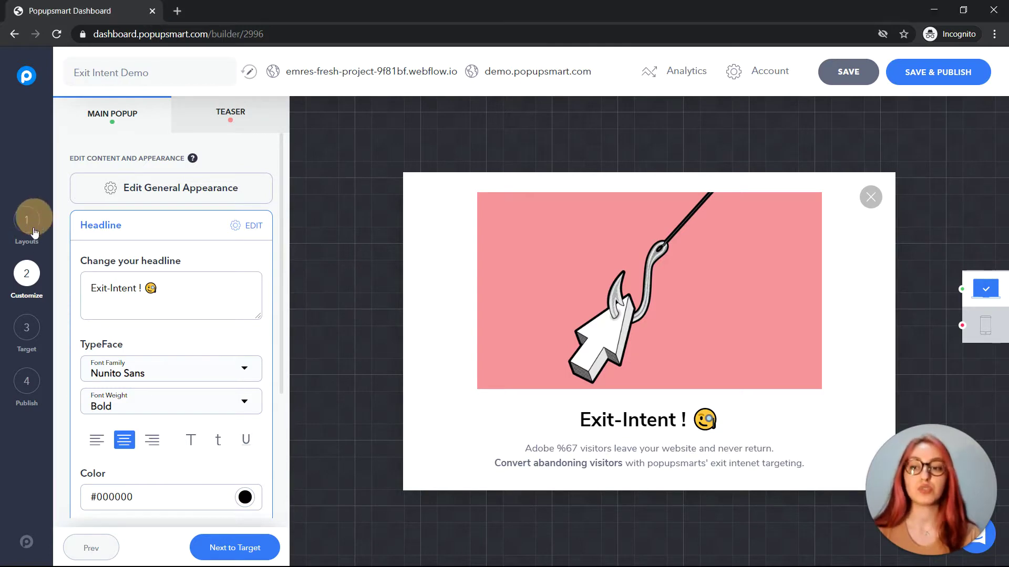
left_click(27, 276)
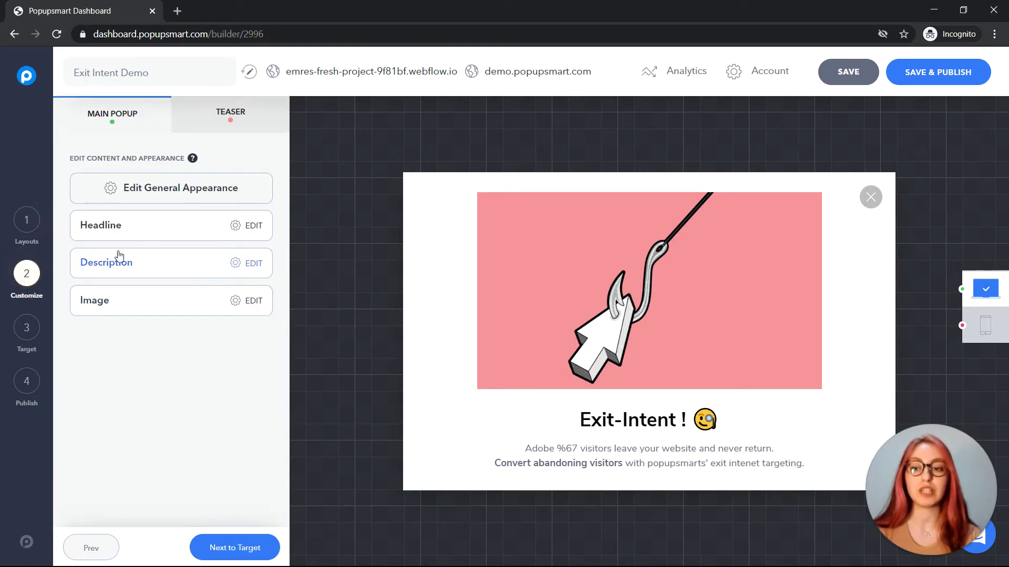
left_click(120, 229)
left_click(135, 285)
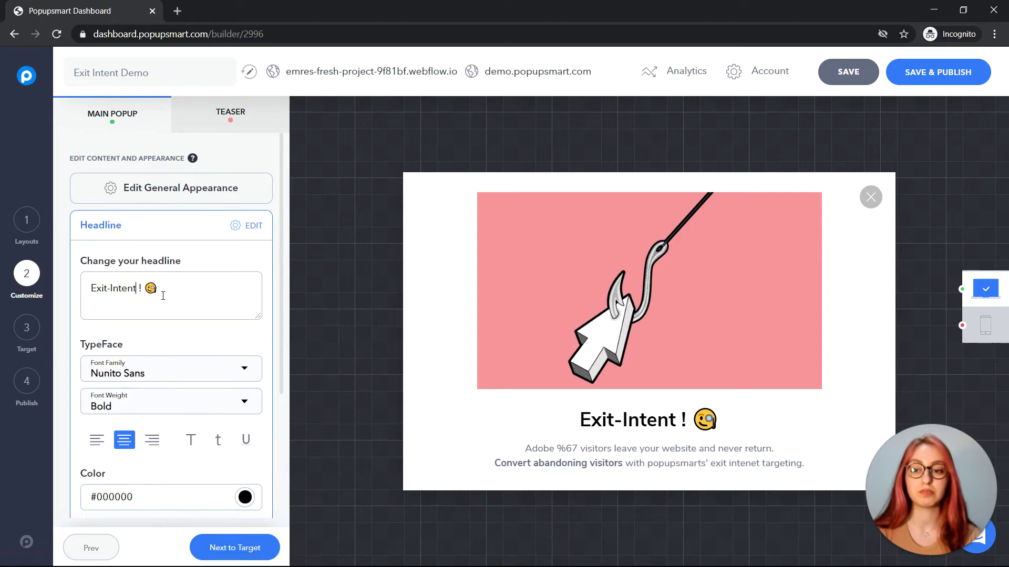
type("Detected")
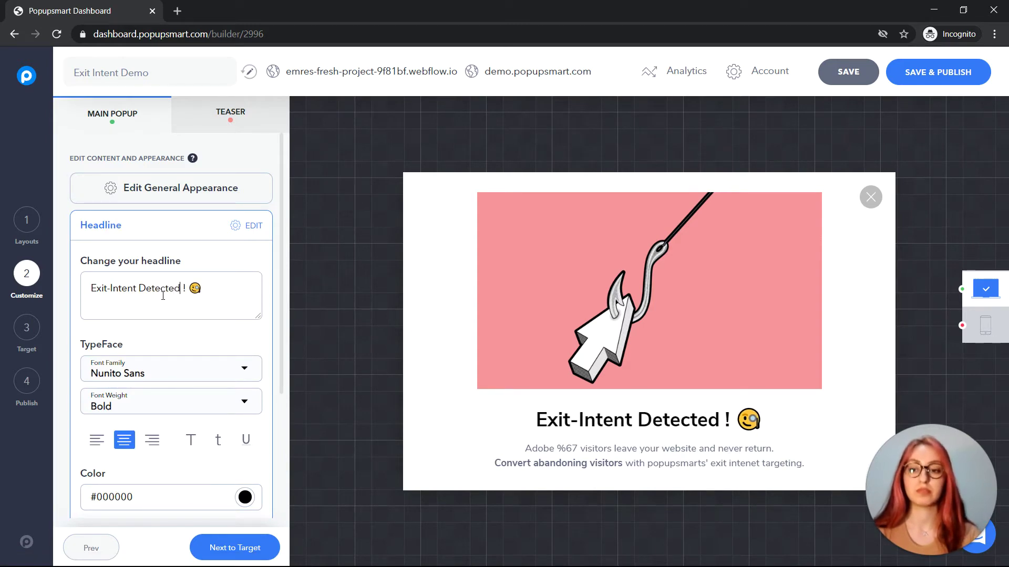
left_click(26, 327)
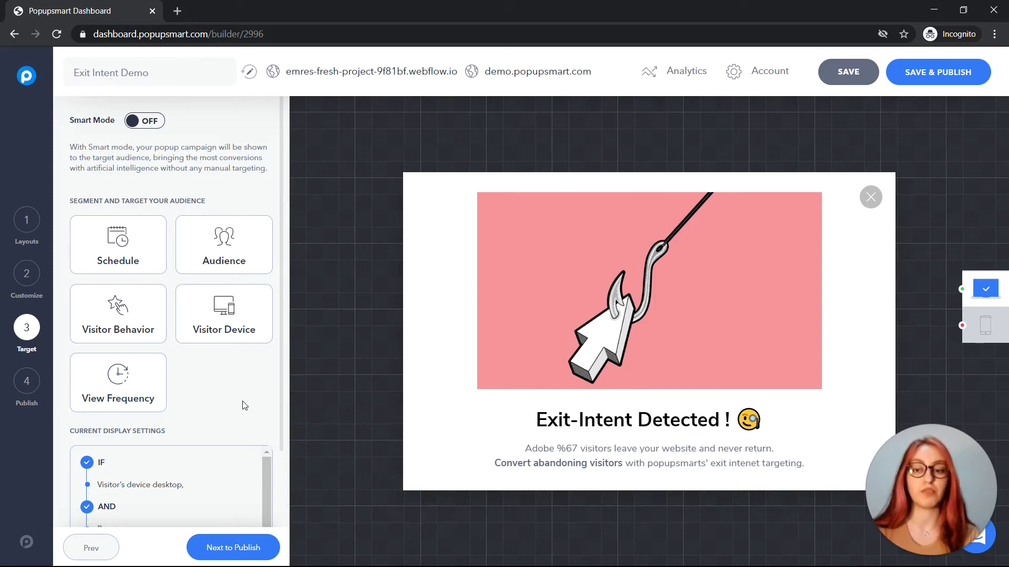
- Keep the On Exit Intent trigger's sensitivity level at High under Visitor Behavior
left_click(137, 310)
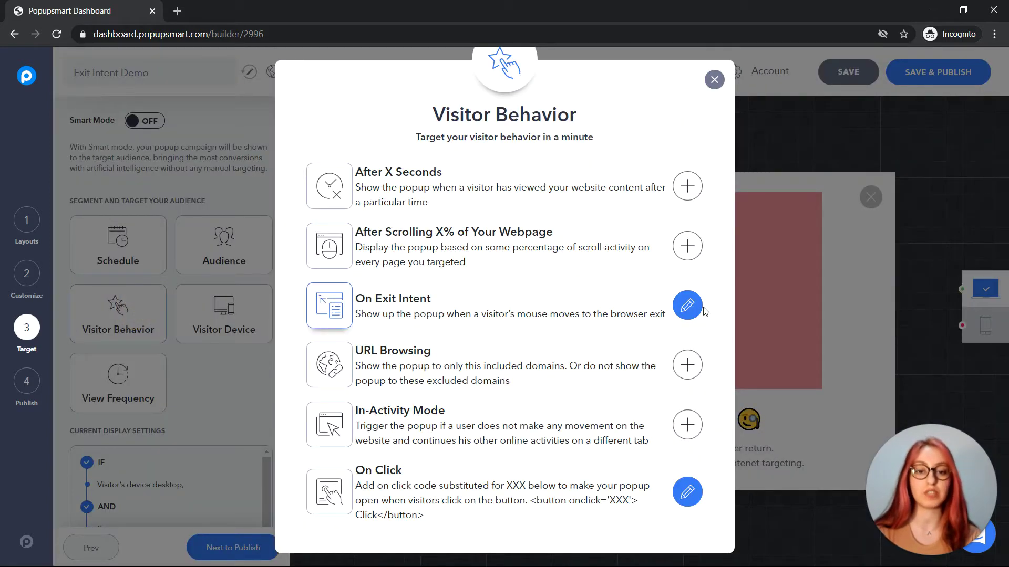
left_click(688, 308)
left_click(519, 359)
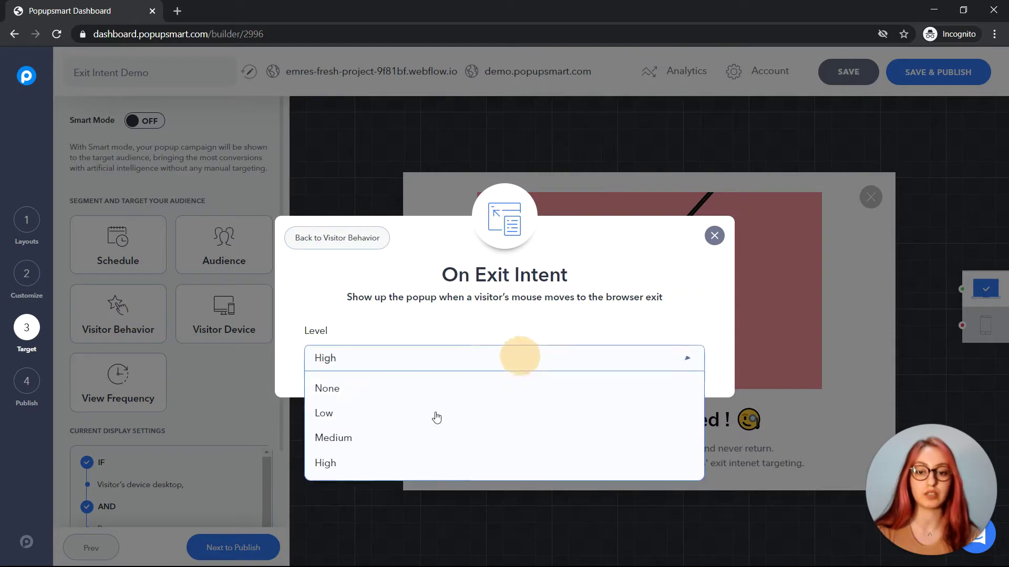
left_click(350, 466)
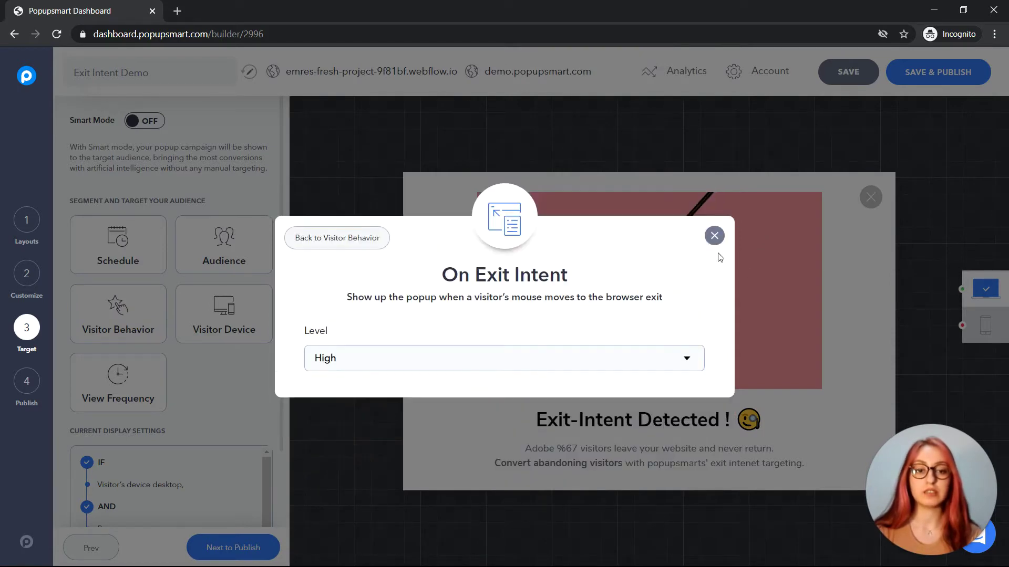
left_click(714, 236)
- Add Geo Located targeting so the popup shows only in the United States
left_click(225, 258)
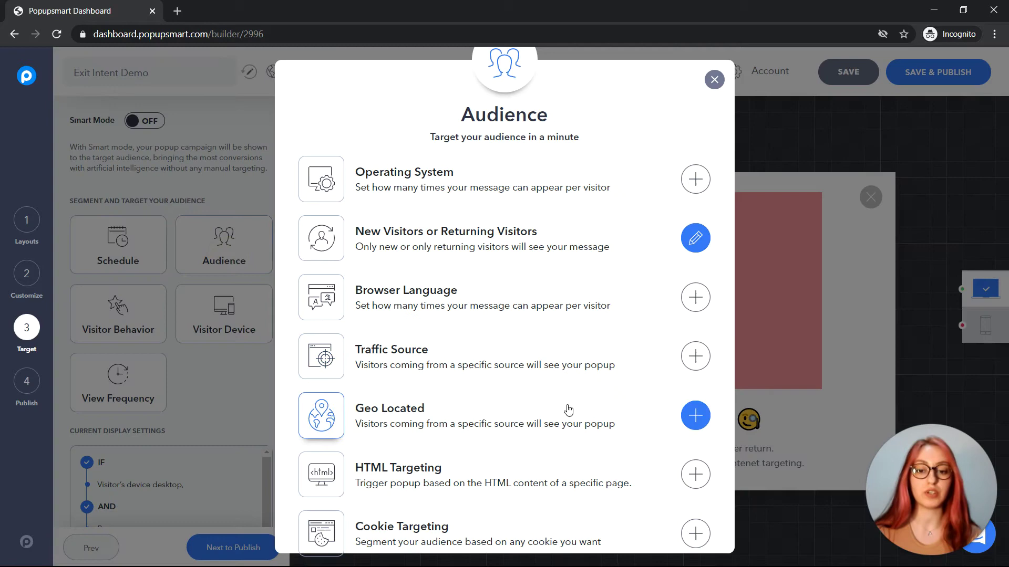
left_click(694, 418)
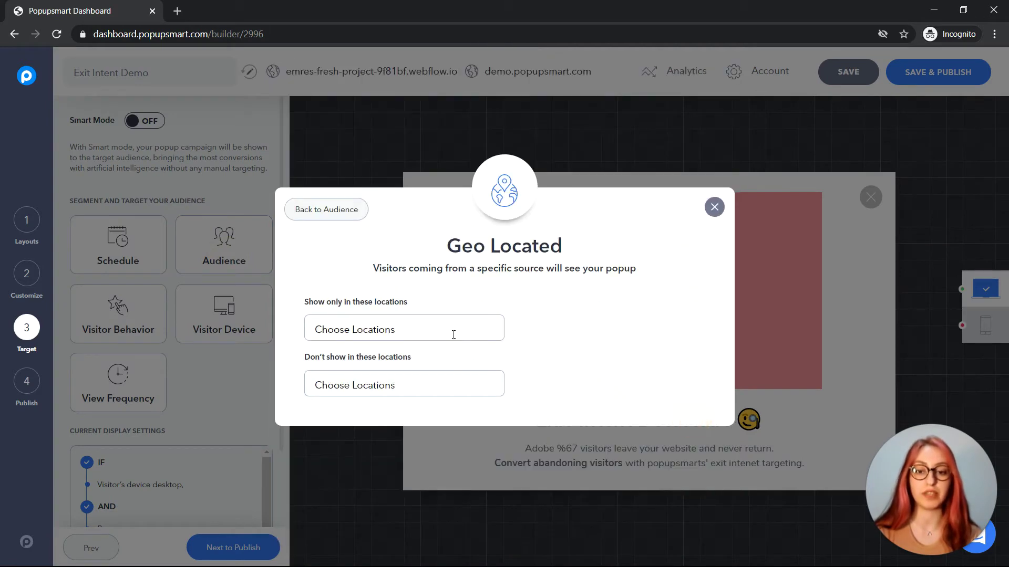
type("u")
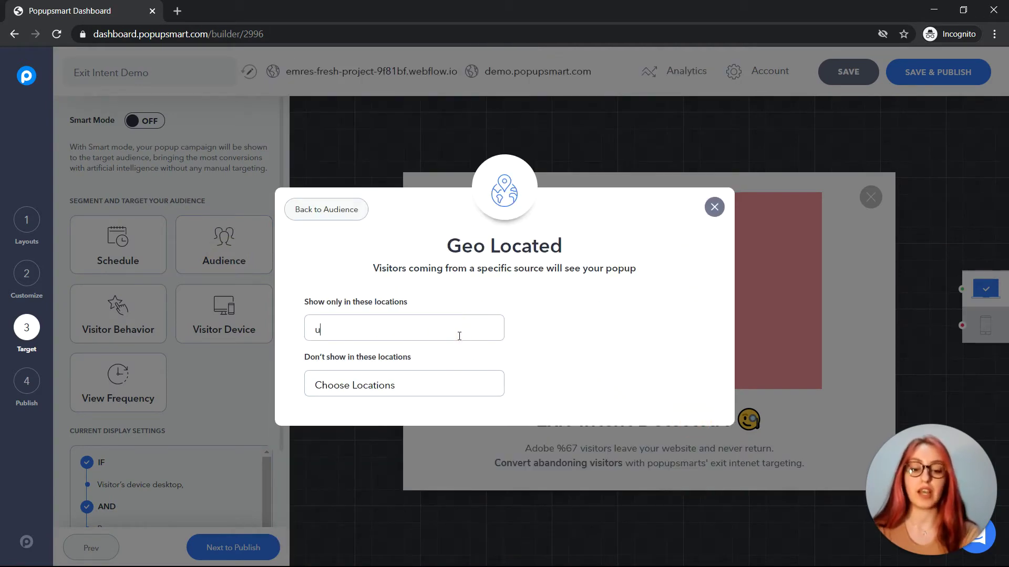
type("nited states")
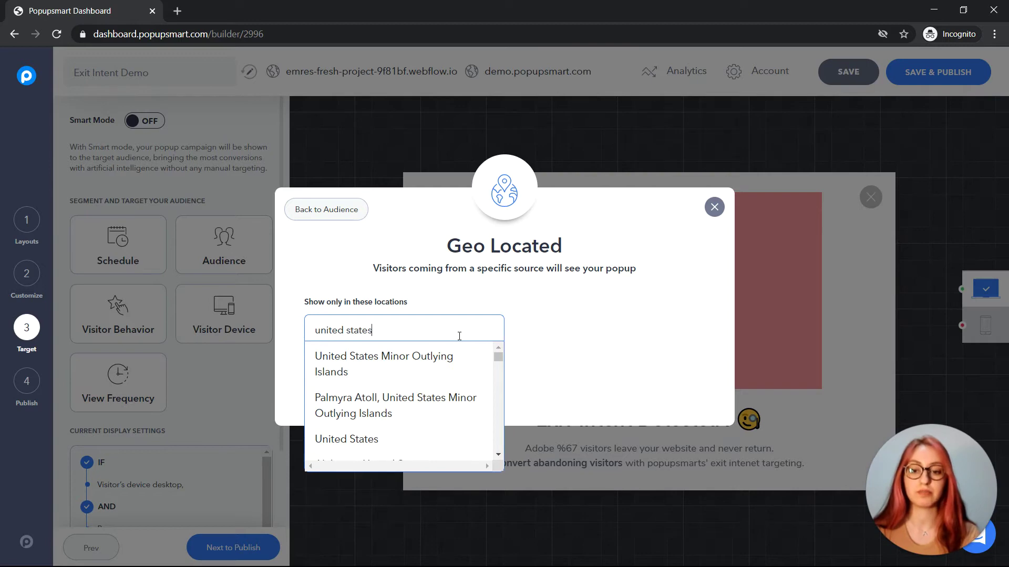
left_click(352, 441)
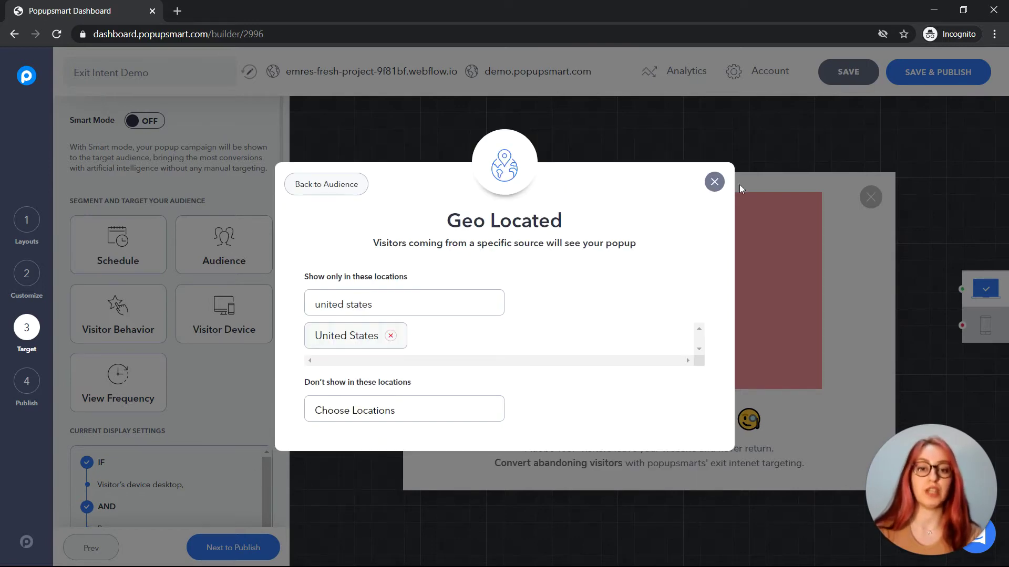
left_click(715, 182)
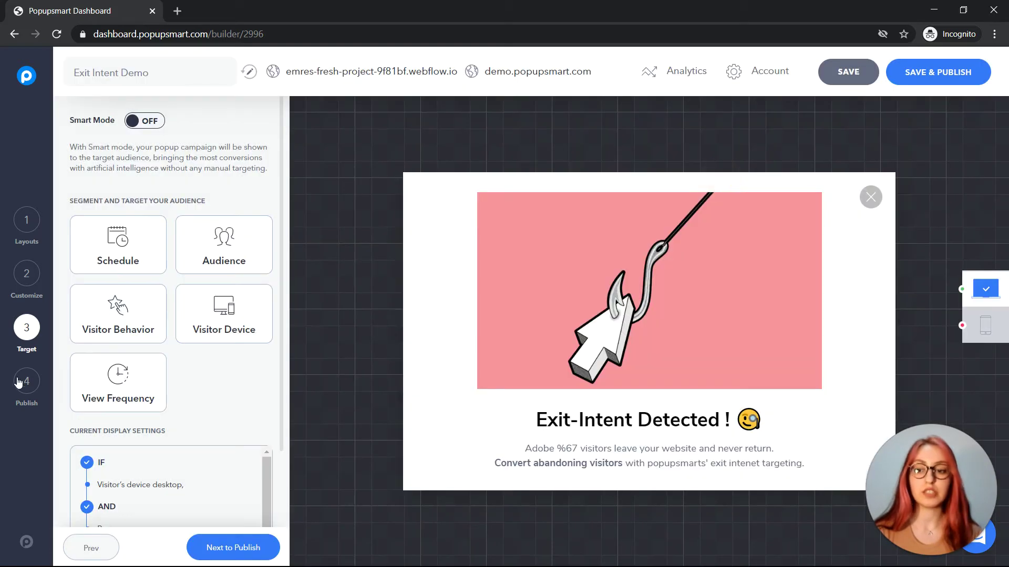
- Copy the popup's embed code from Publish and switch to the Webflow window
left_click(26, 380)
left_click(181, 187)
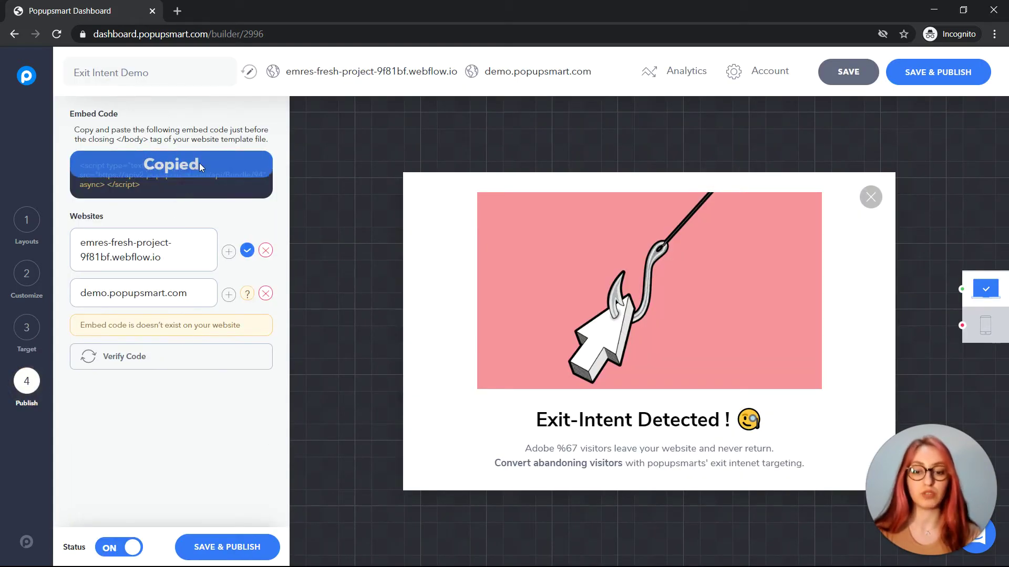
key("alt+Tab")
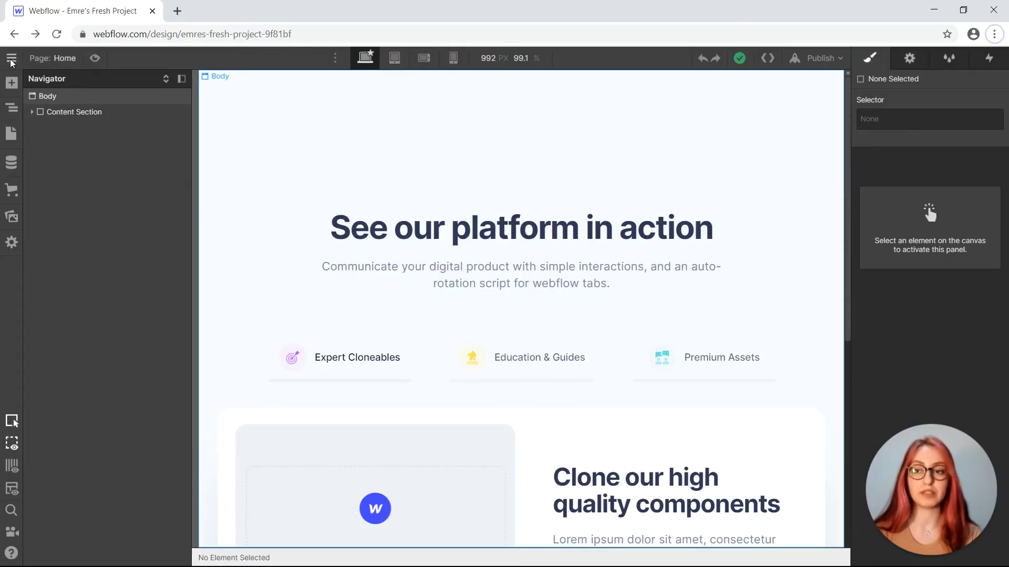
- Go to the Webflow project's settings from the project menu
left_click(12, 60)
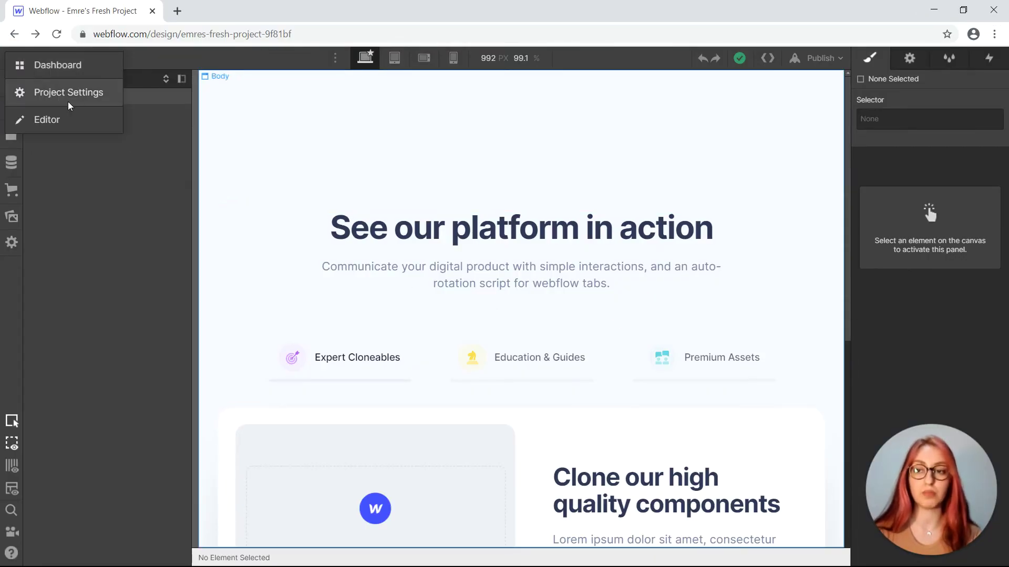
left_click(87, 96)
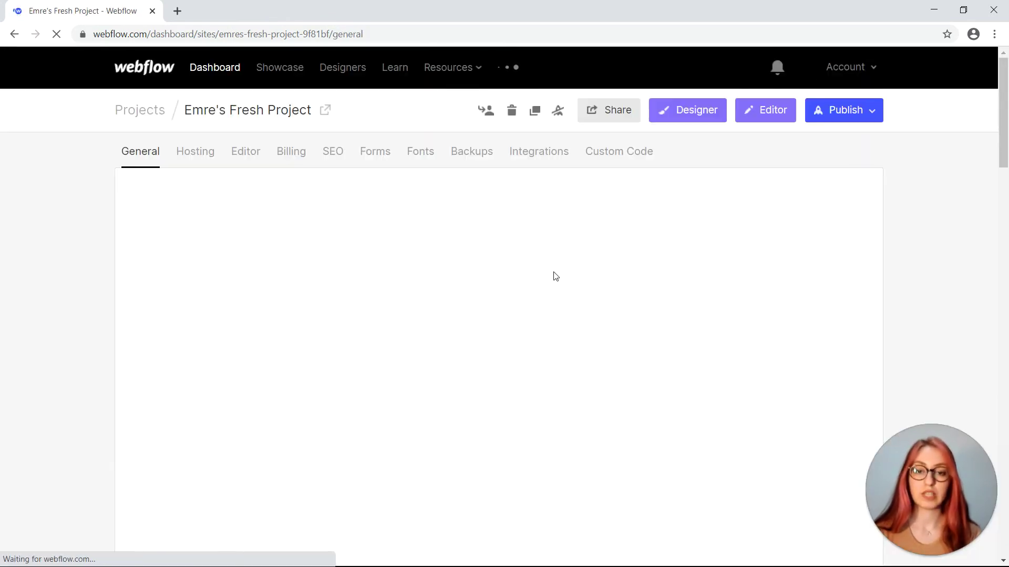
- Paste the Popupsmart script into Footer Code, save it, and load the published site
left_click(623, 155)
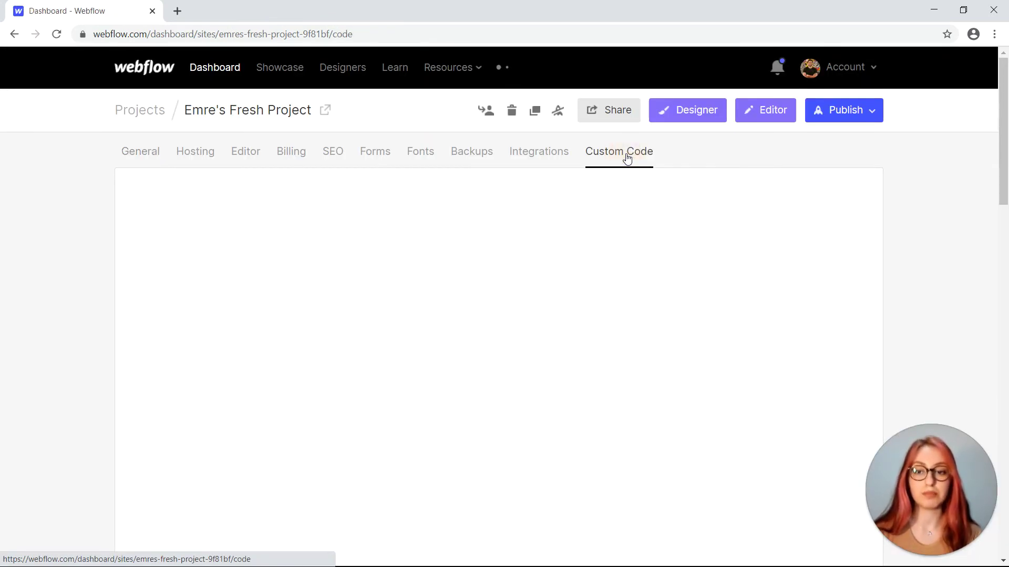
scroll(446, 404, "down", 5)
scroll(415, 390, "down", 1)
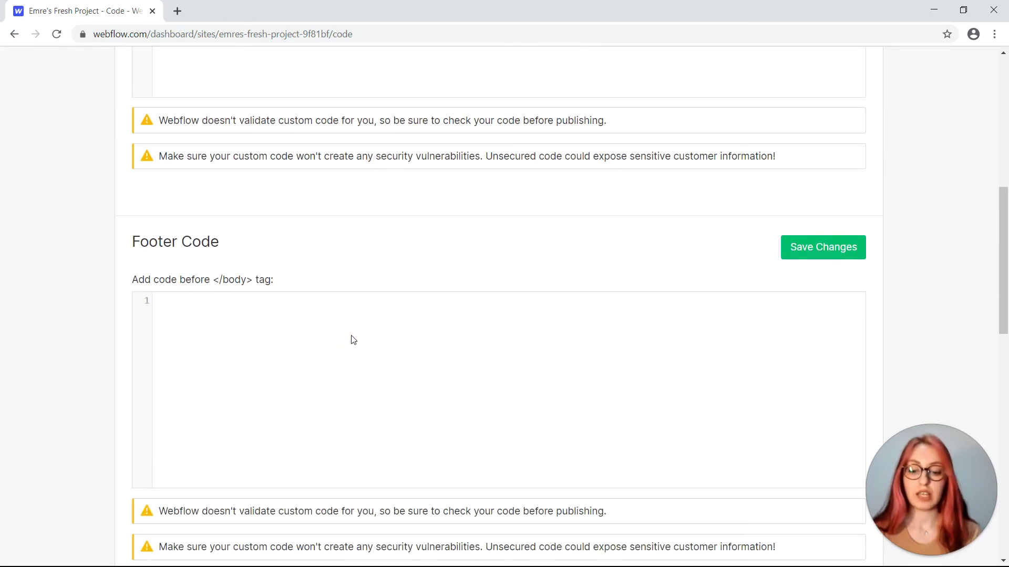
type("<script type=\"text/javascript\" src=\"https://apiv2.popupsmart.com/api/Bundle/94\" async> </script>")
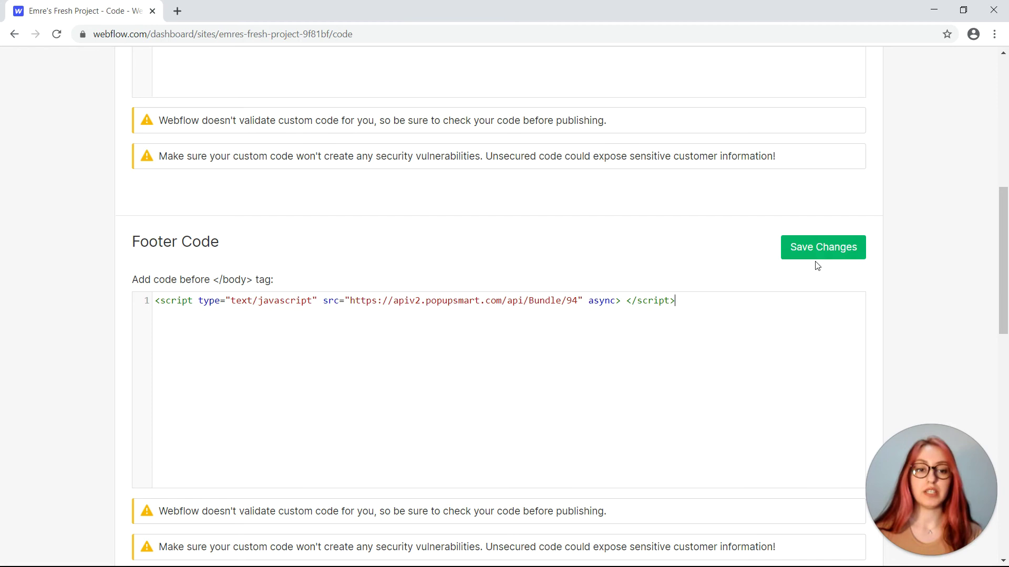
left_click(821, 250)
scroll(796, 269, "up", 2)
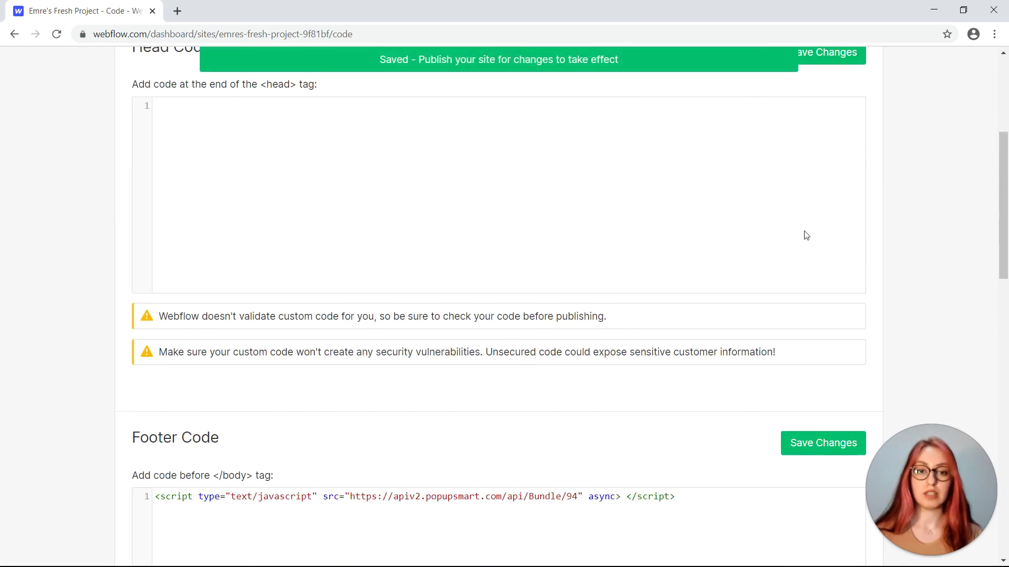
scroll(794, 272, "up", 3)
left_click(864, 113)
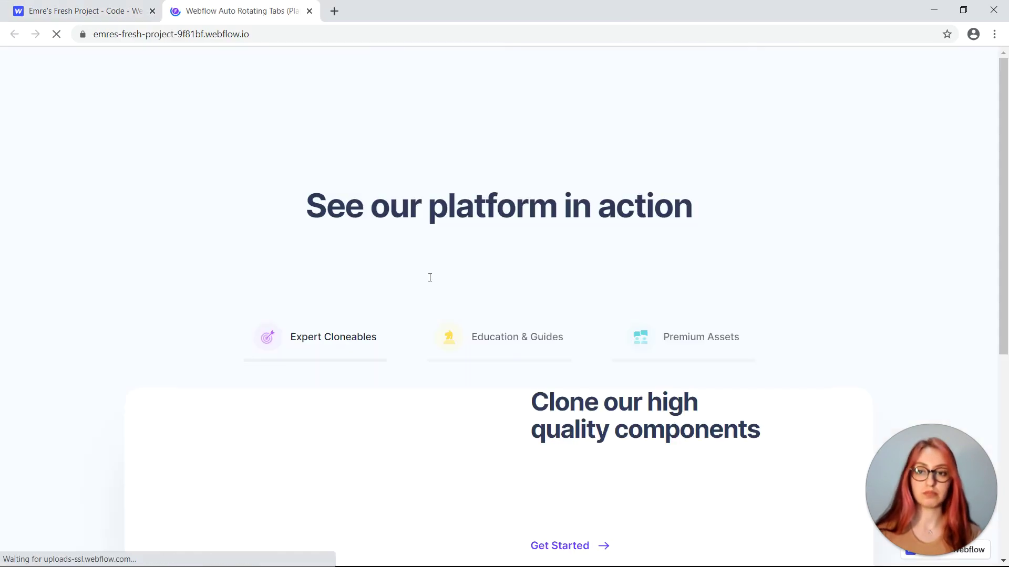